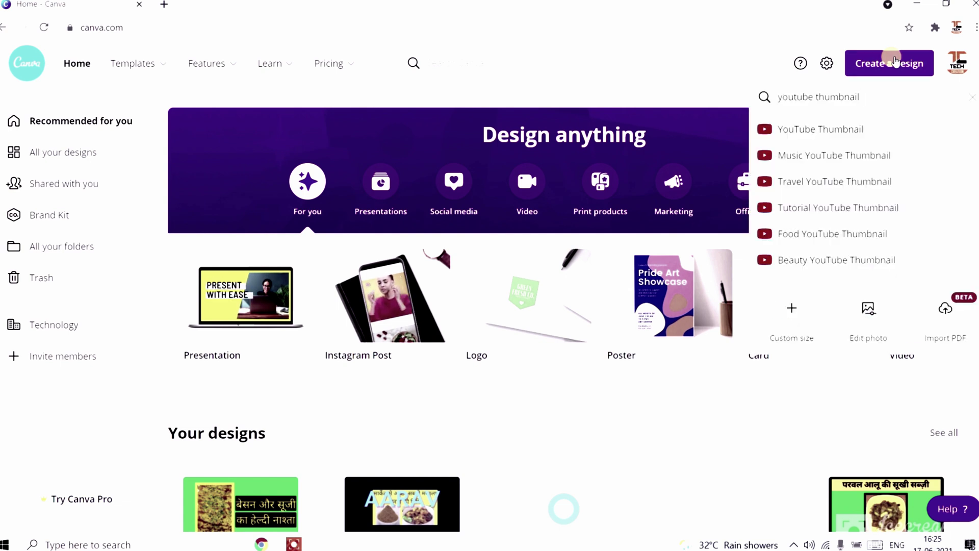
# Step: Search Canva's design types for 'youtube thumbnail'
pyautogui.click(810, 99)
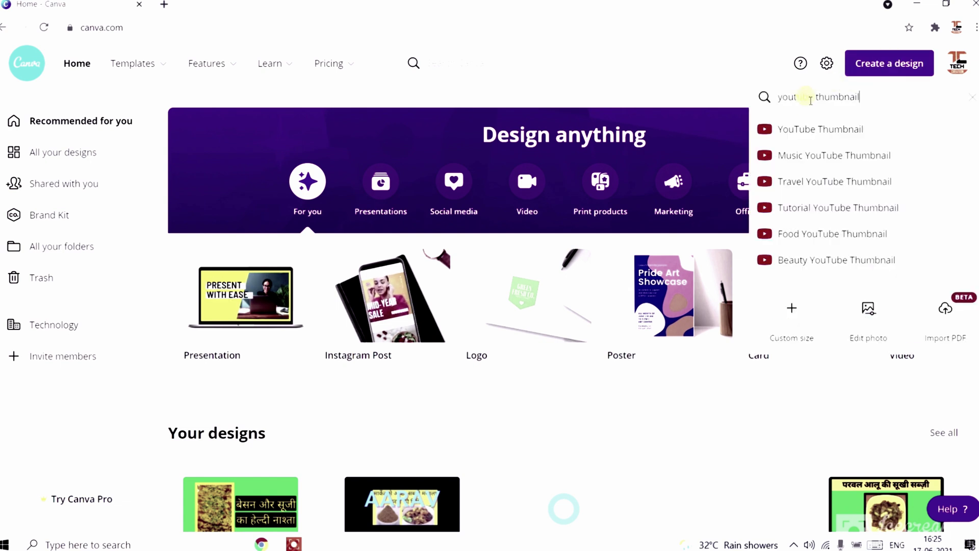
# Step: Create a YouTube Thumbnail design and set its page background to black
pyautogui.click(804, 131)
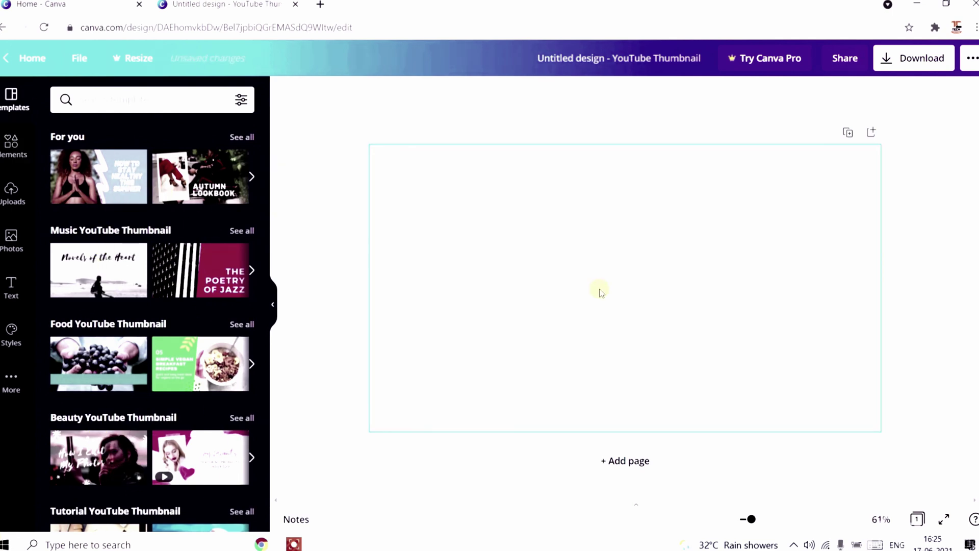
pyautogui.click(285, 92)
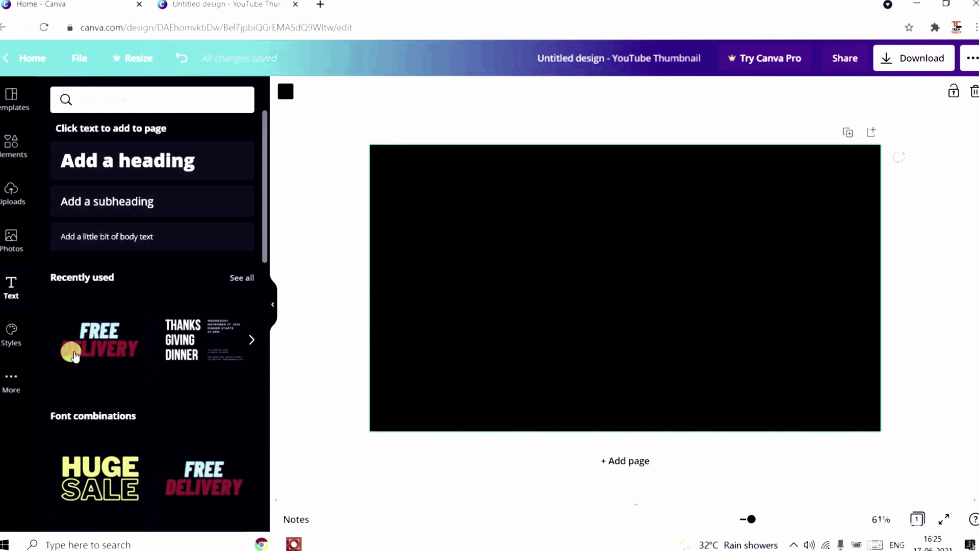
pyautogui.scroll(-3, 157, 336)
pyautogui.scroll(3, 162, 355)
# Step: Add the FREE DELIVERY text template and retype it as 'HOW TO MAKE'
pyautogui.click(92, 339)
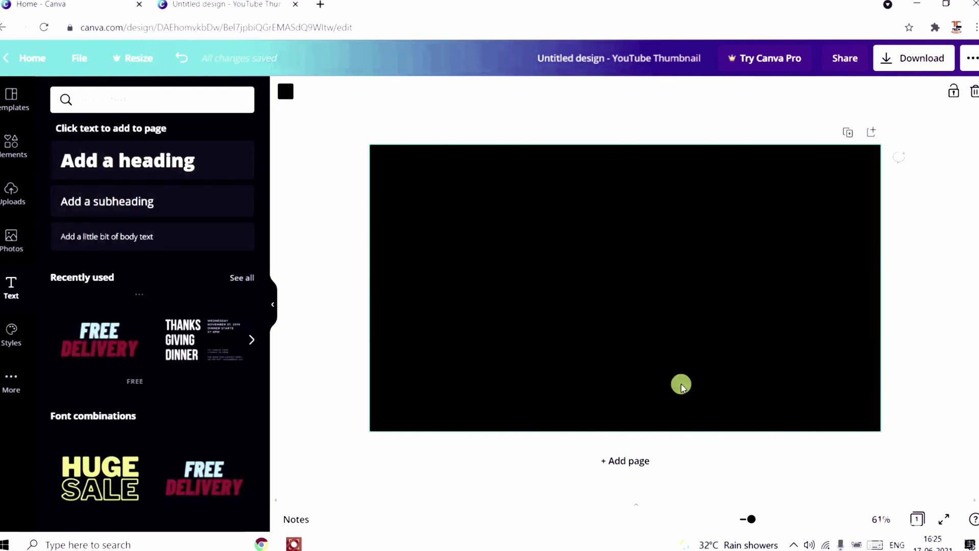
pyautogui.click(808, 350)
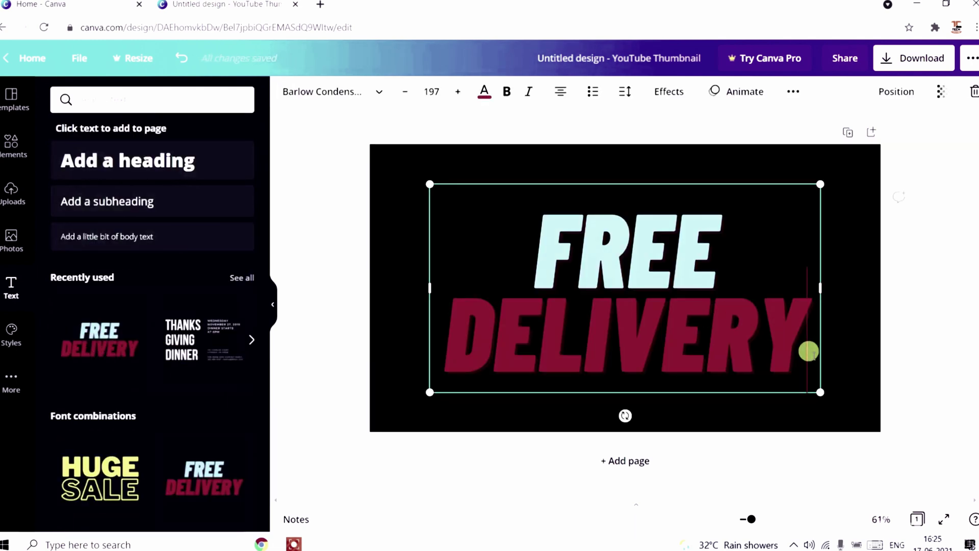
pyautogui.press('BackSpace')
pyautogui.press('BackSpace')
pyautogui.press('BackSpace')
pyautogui.press('BackSpace')
pyautogui.press('BackSpace')
pyautogui.press('BackSpace')
pyautogui.press('BackSpace')
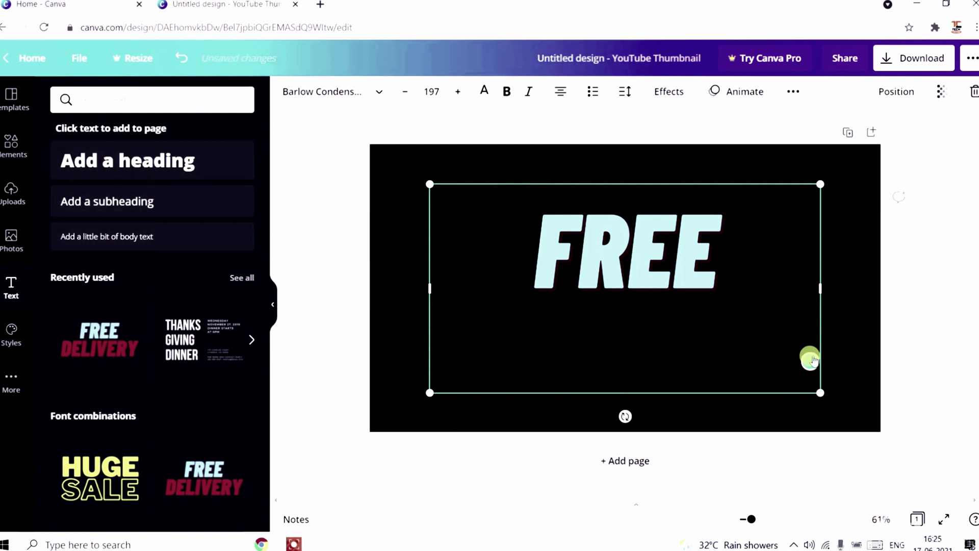
pyautogui.press('BackSpace')
pyautogui.press('BackSpace')
pyautogui.press('BackSpace')
pyautogui.press('BackSpace')
pyautogui.write('HOW TO!')
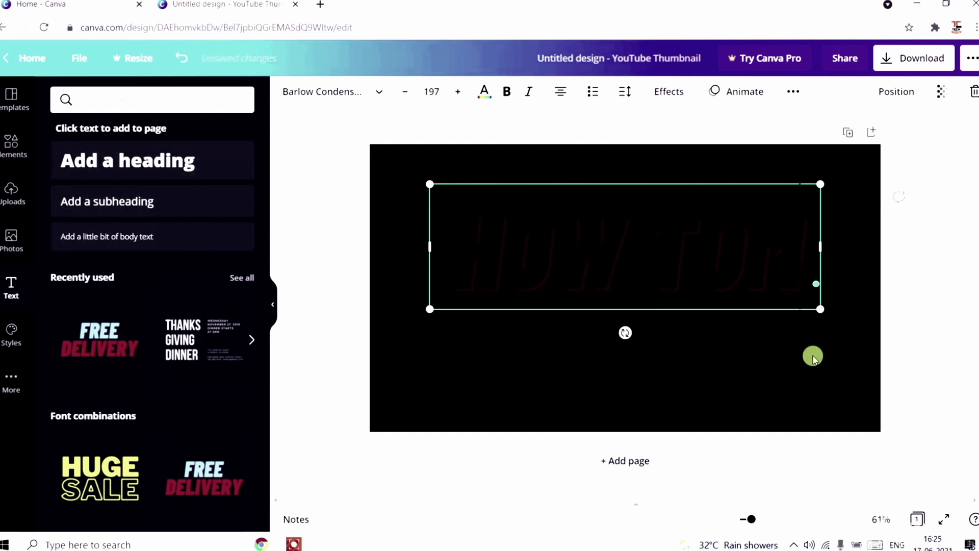
pyautogui.write('X')
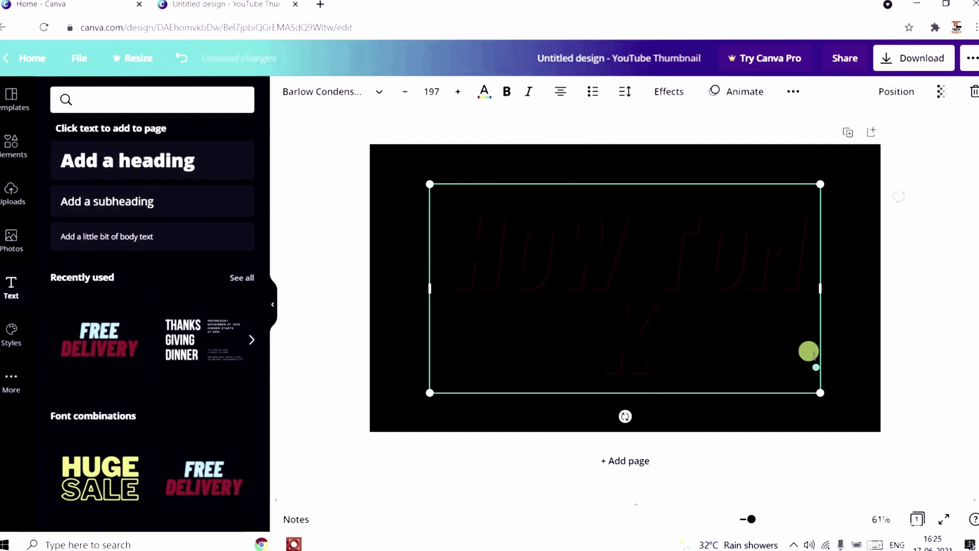
pyautogui.press('BackSpace')
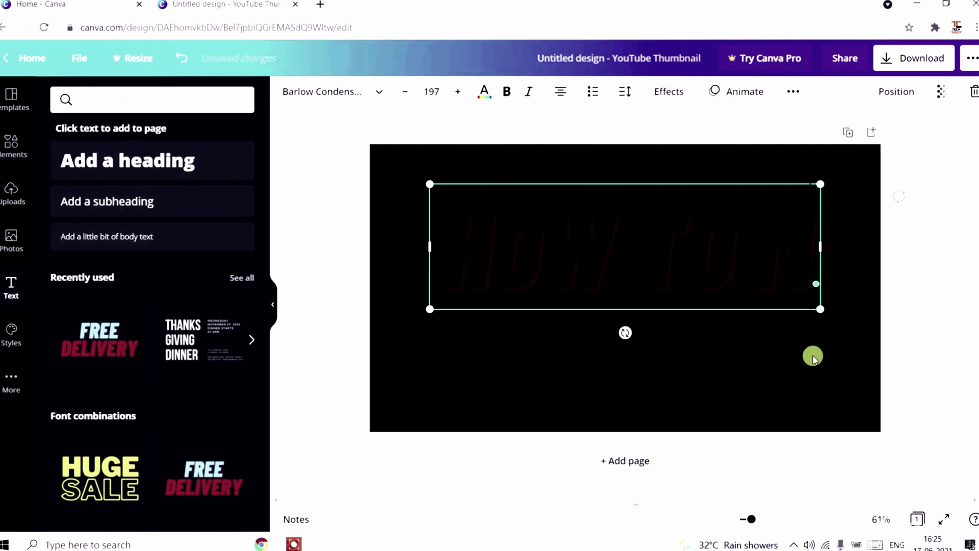
pyautogui.write('AKE')
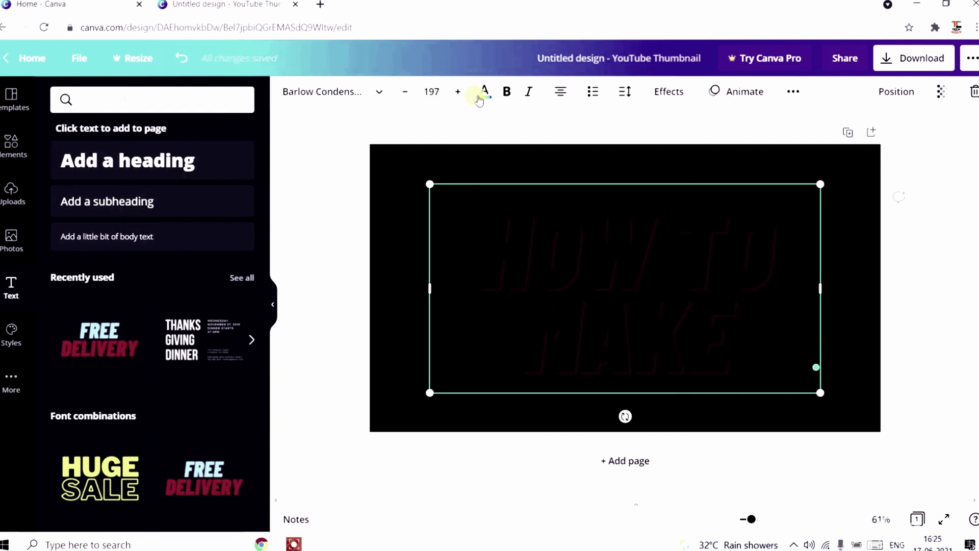
# Step: Make the heading white at font size 60 and move it near the page top
pyautogui.click(483, 93)
pyautogui.click(239, 298)
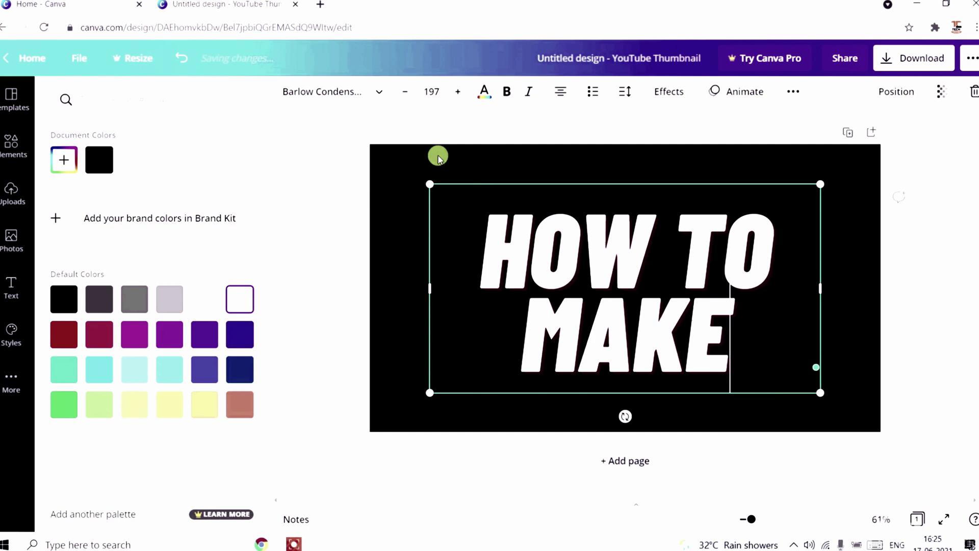
pyautogui.click(432, 91)
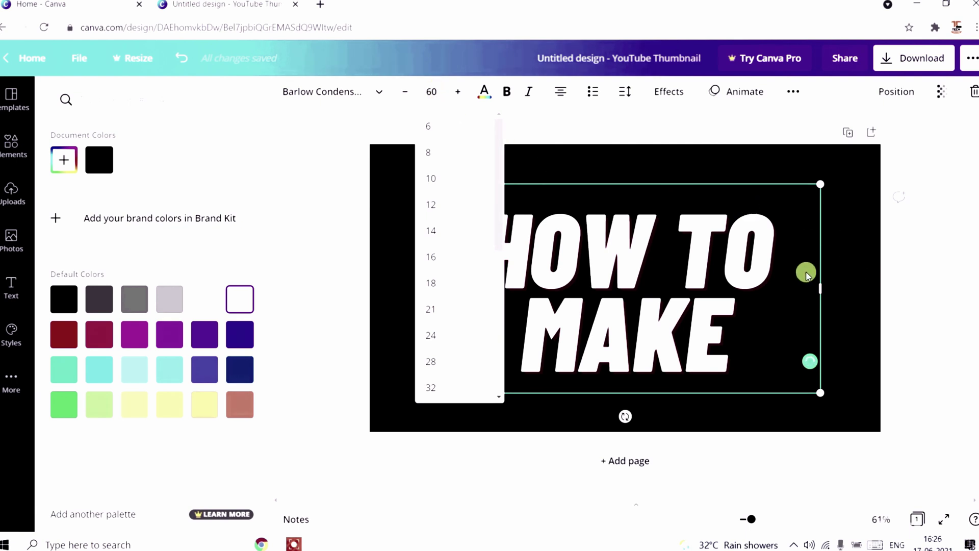
pyautogui.press('Return')
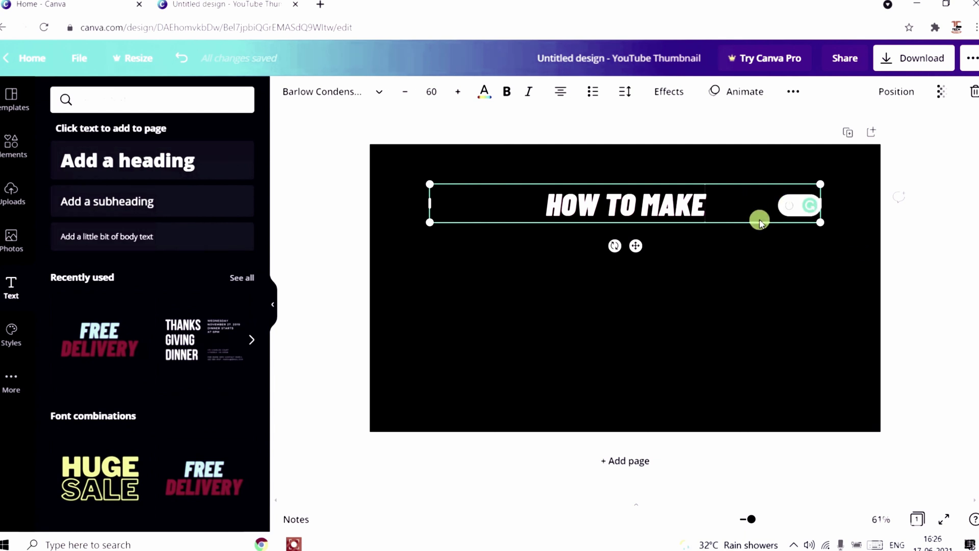
pyautogui.moveTo(810, 205)
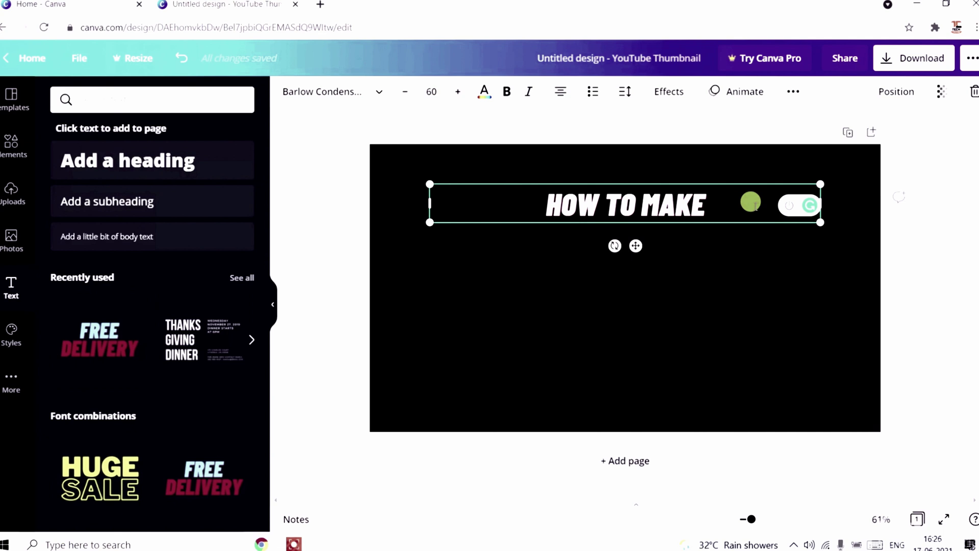
pyautogui.moveTo(723, 180); pyautogui.dragTo(712, 162)
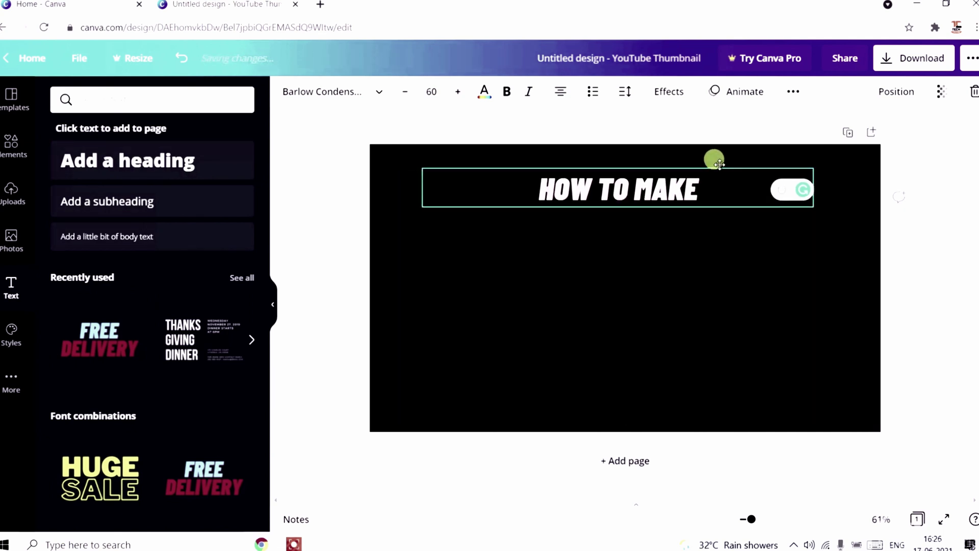
# Step: Add a square from Elements and resize it into a strip over the heading
pyautogui.click(941, 266)
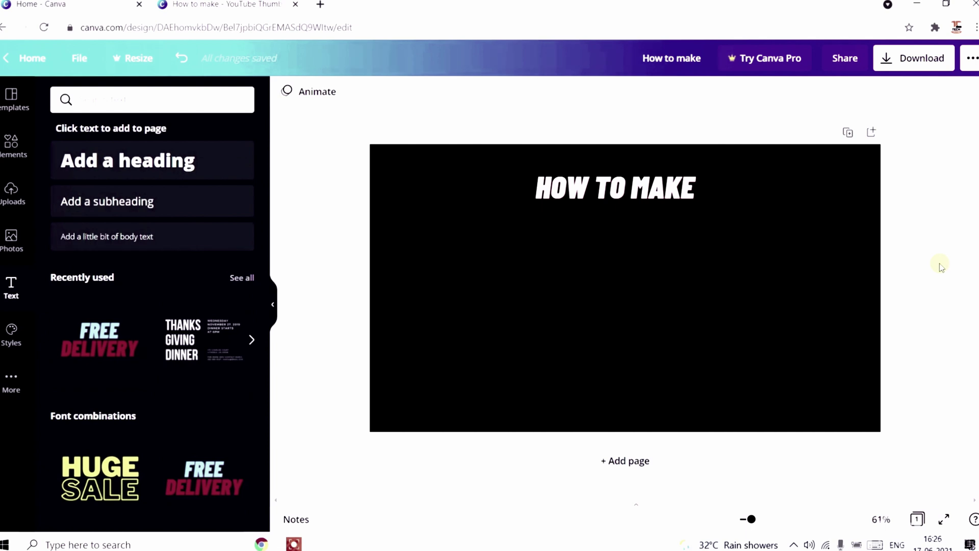
pyautogui.click(14, 147)
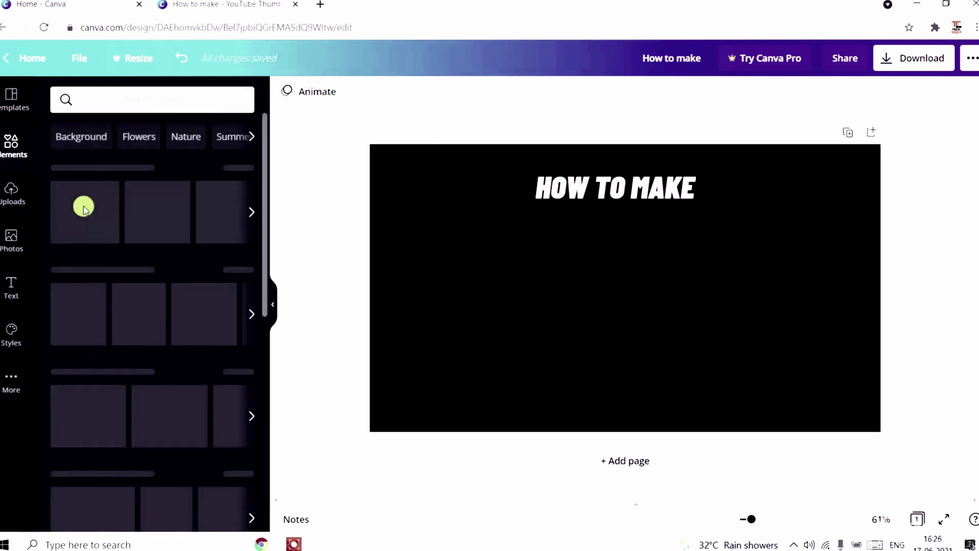
pyautogui.click(79, 222)
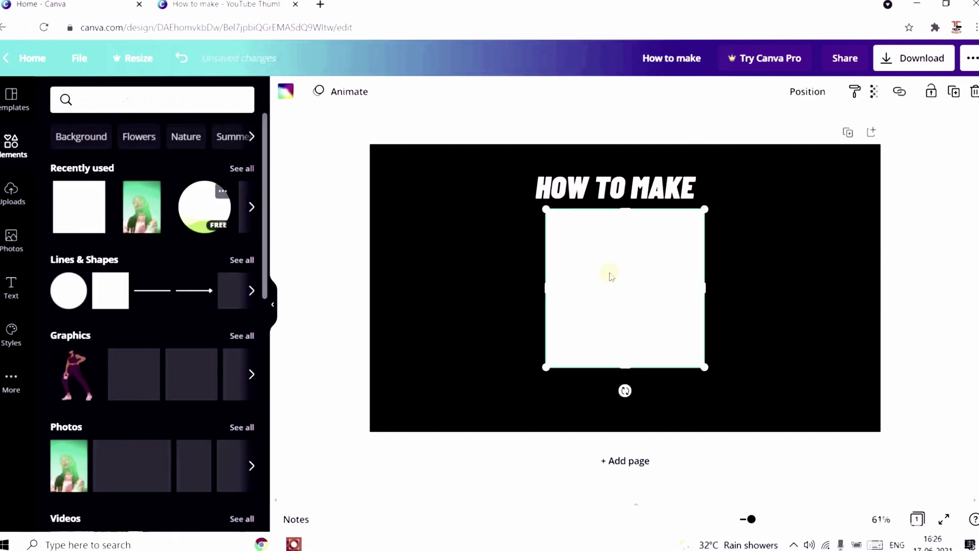
pyautogui.moveTo(611, 273); pyautogui.dragTo(593, 231)
pyautogui.moveTo(698, 242); pyautogui.dragTo(702, 242)
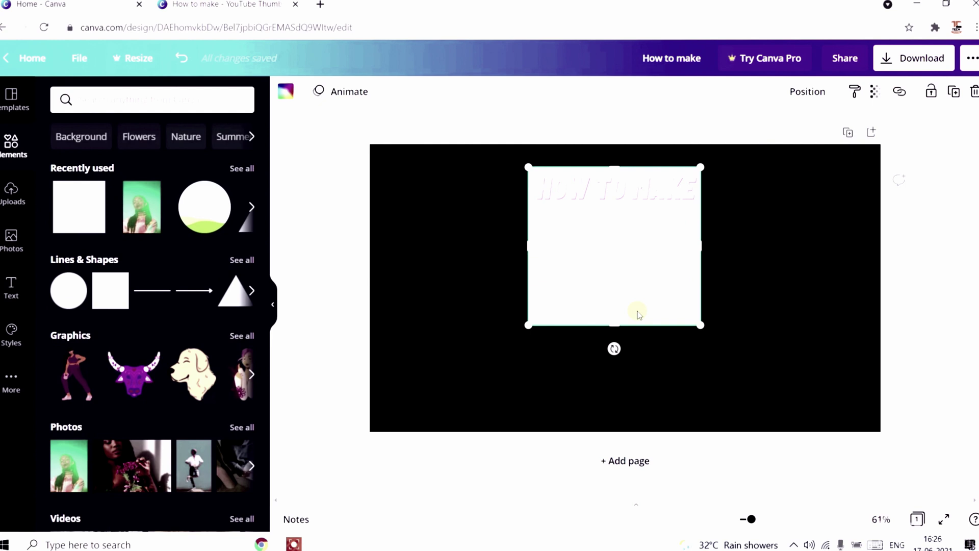
pyautogui.moveTo(614, 325); pyautogui.dragTo(594, 211)
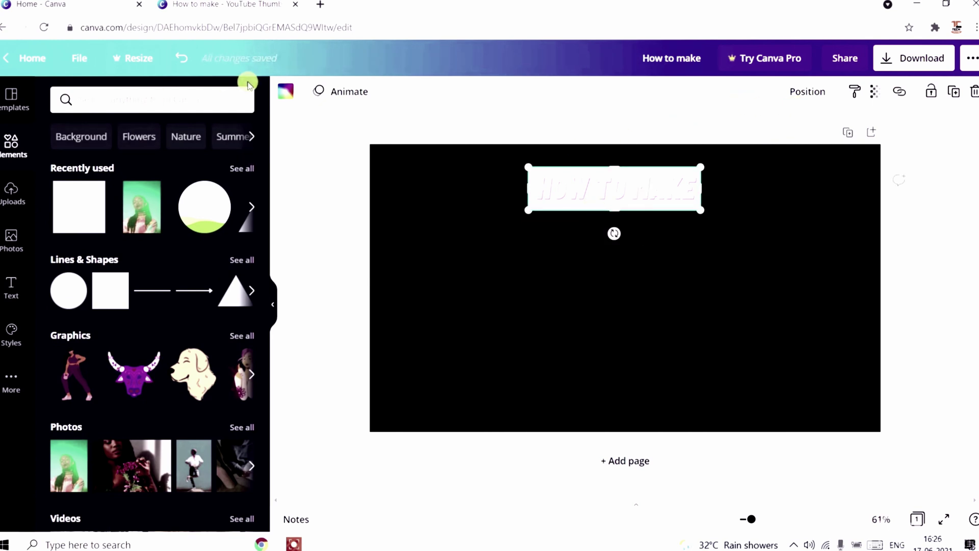
# Step: Colour the heading strip dark red
pyautogui.click(285, 92)
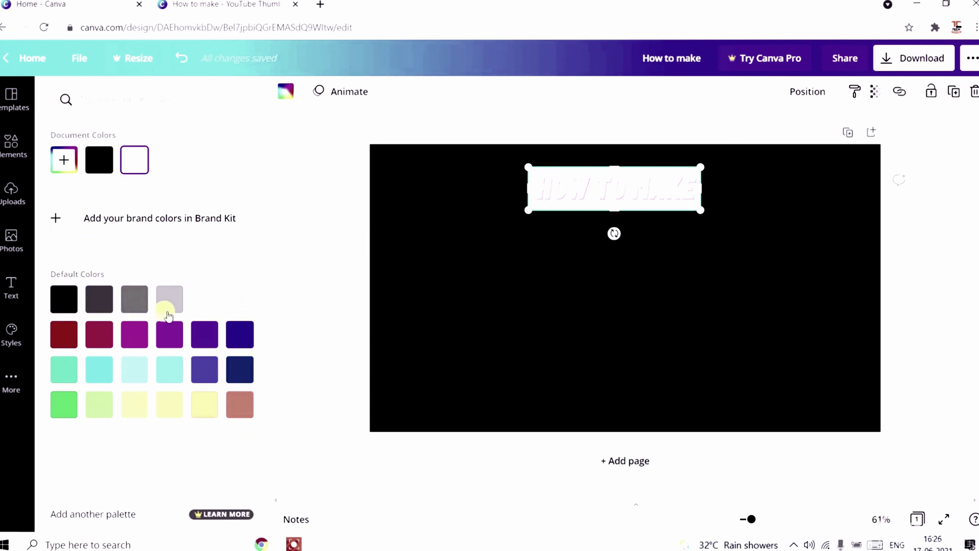
pyautogui.click(63, 299)
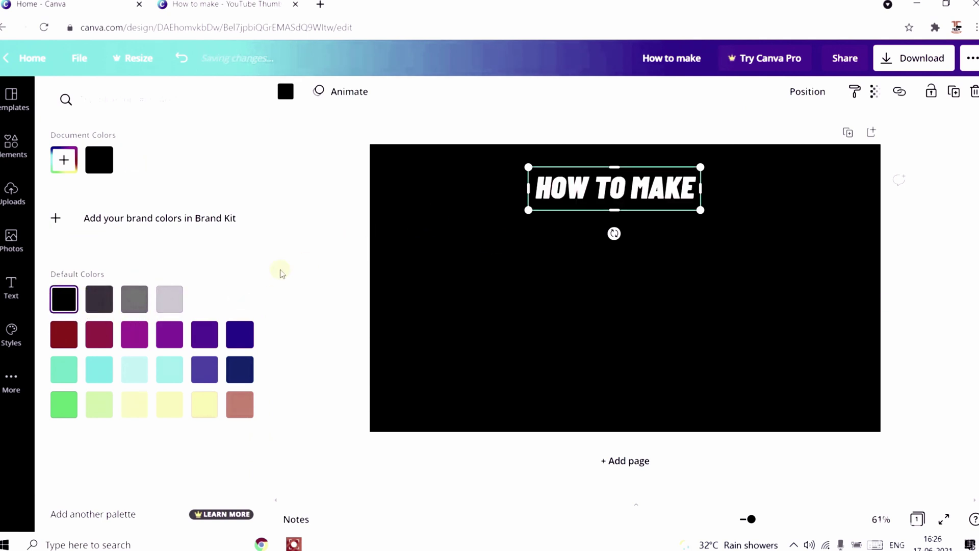
pyautogui.click(63, 334)
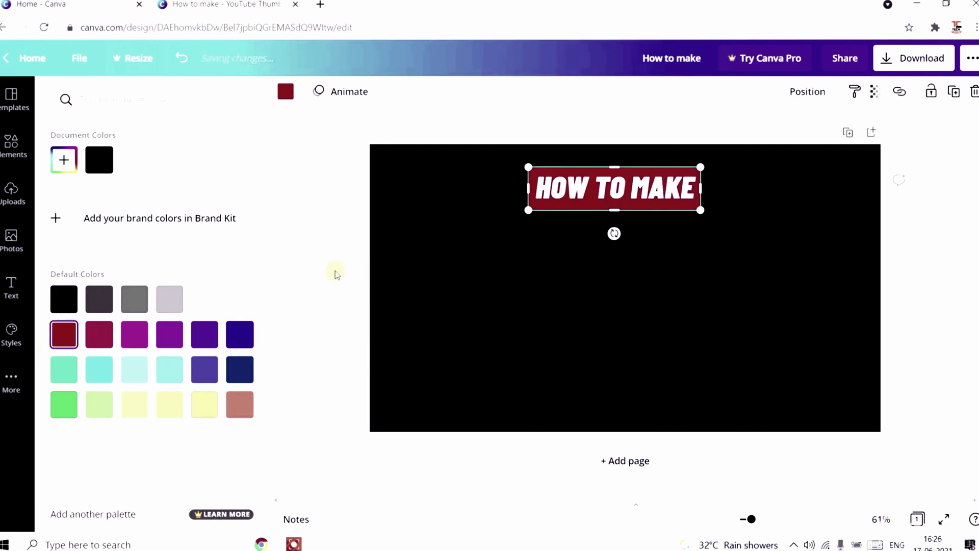
pyautogui.click(662, 299)
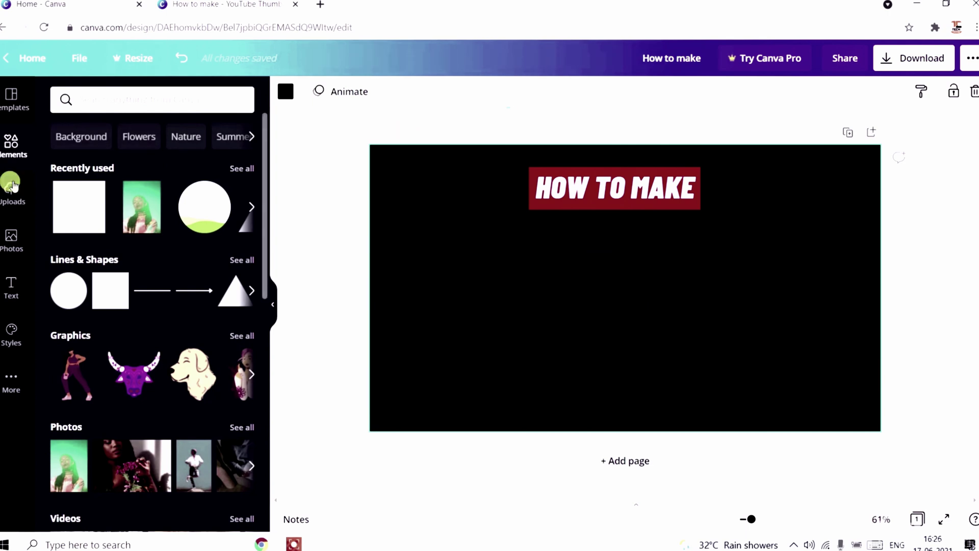
pyautogui.moveTo(79, 206)
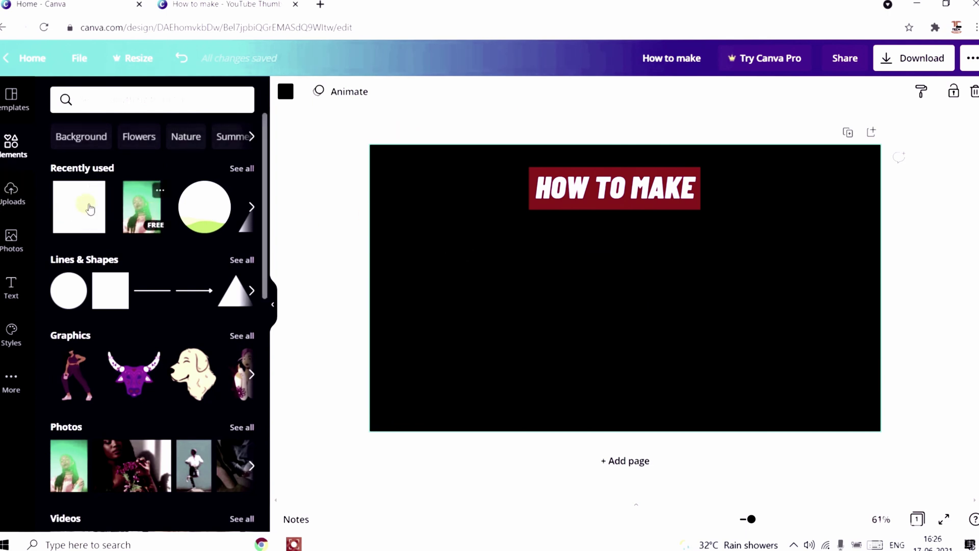
# Step: Place a square below the heading, stretch it into a large rectangle, and colour it white
pyautogui.moveTo(79, 207)
pyautogui.mouseDown()
pyautogui.moveTo(620, 295)
pyautogui.moveTo(530, 317)
pyautogui.mouseUp()
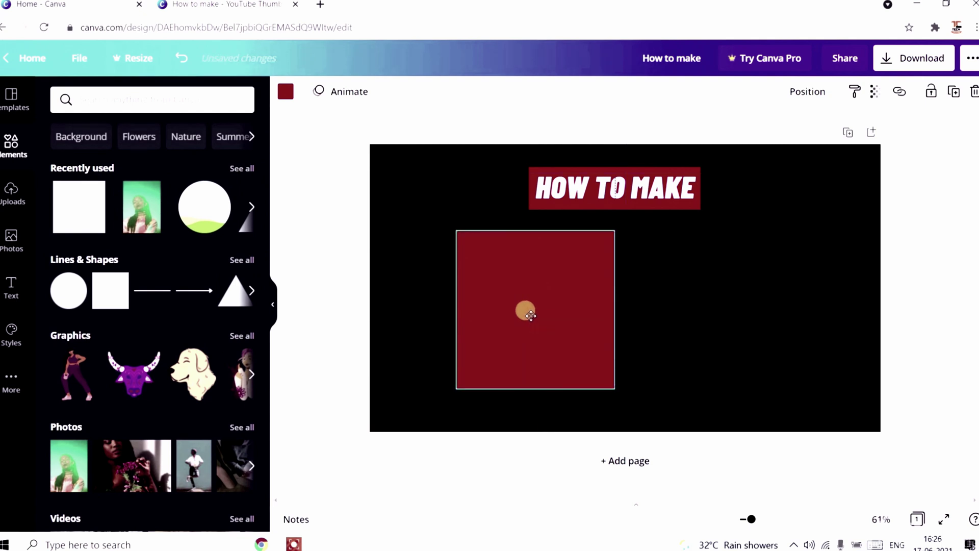
pyautogui.moveTo(746, 305); pyautogui.dragTo(776, 309)
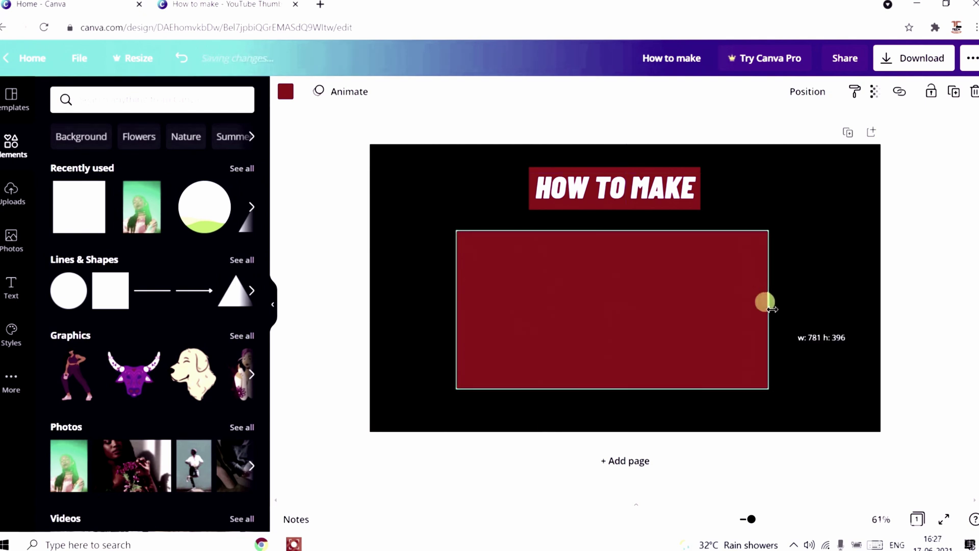
pyautogui.moveTo(618, 392); pyautogui.dragTo(620, 413)
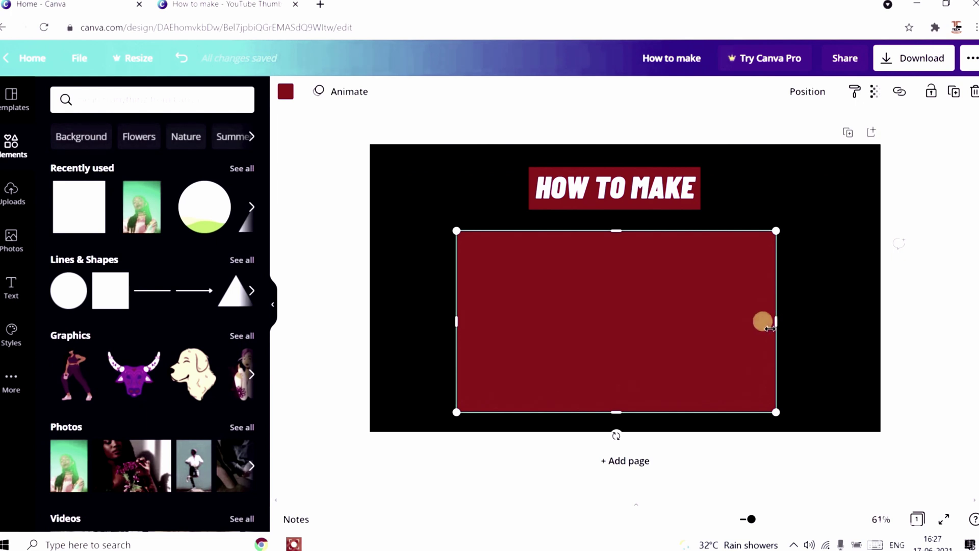
pyautogui.moveTo(776, 322); pyautogui.dragTo(788, 325)
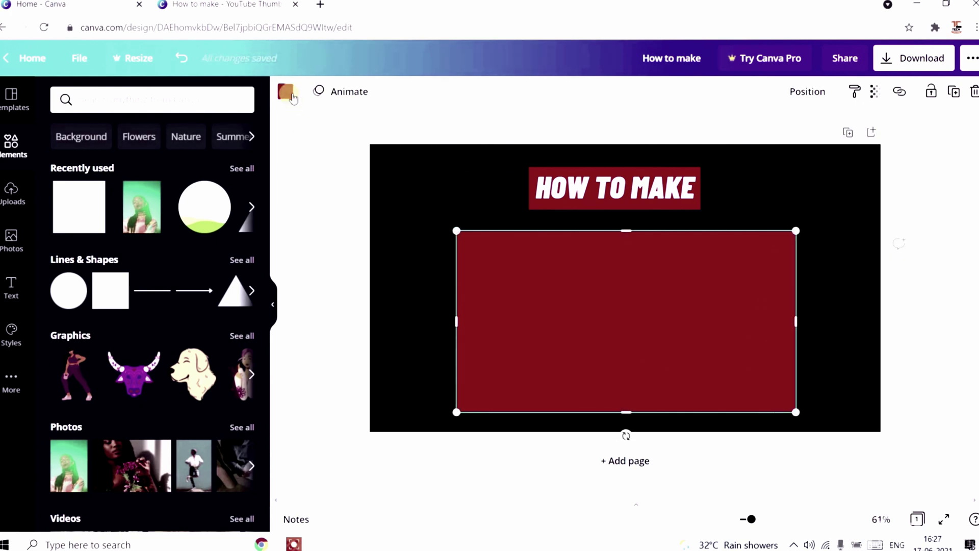
pyautogui.click(285, 92)
pyautogui.click(167, 159)
pyautogui.click(58, 255)
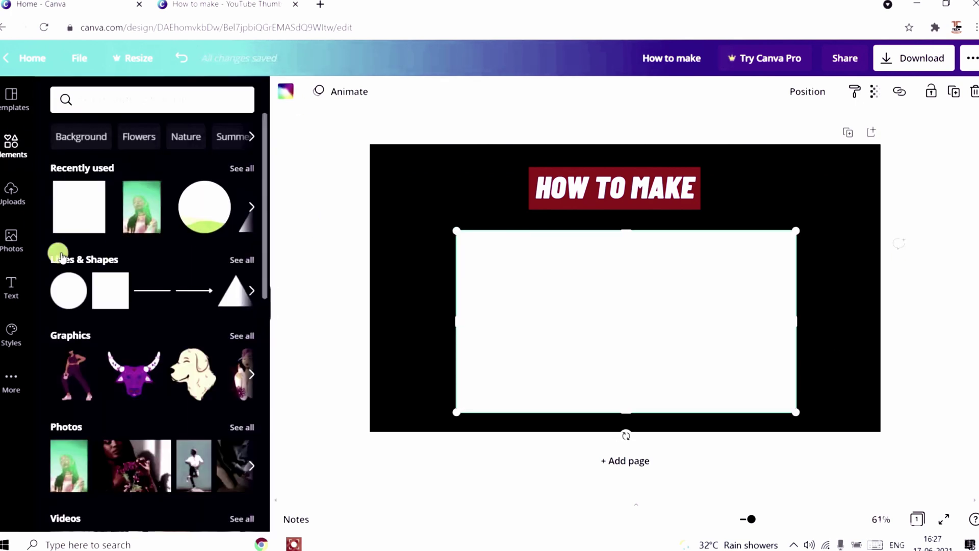
# Step: Add a square and resize it to fill the white box
pyautogui.click(317, 220)
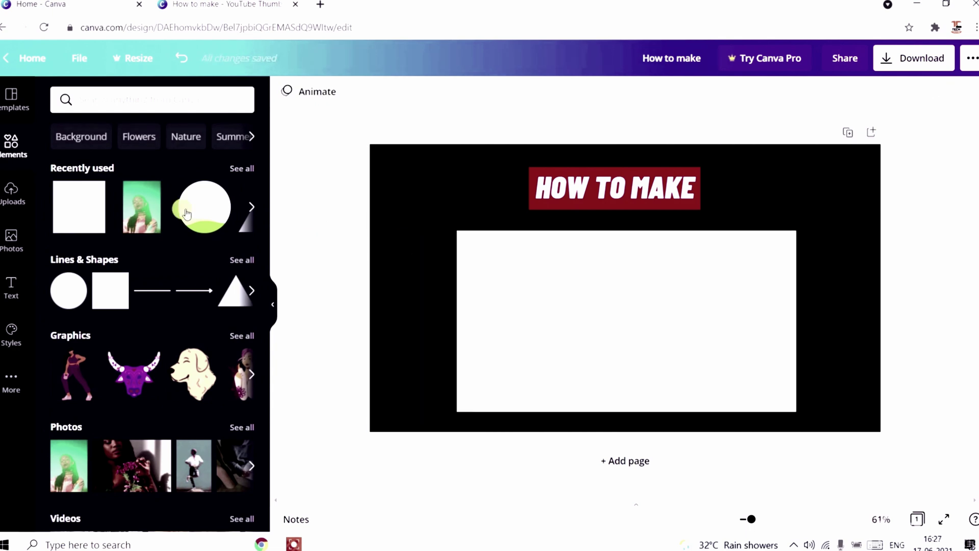
pyautogui.click(84, 214)
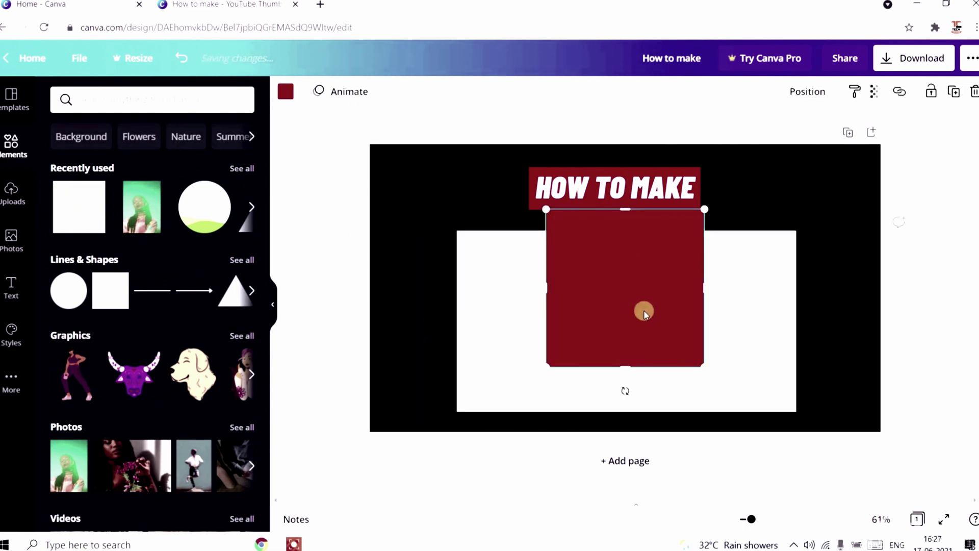
pyautogui.moveTo(645, 310)
pyautogui.mouseDown()
pyautogui.moveTo(571, 316)
pyautogui.moveTo(583, 314)
pyautogui.mouseUp()
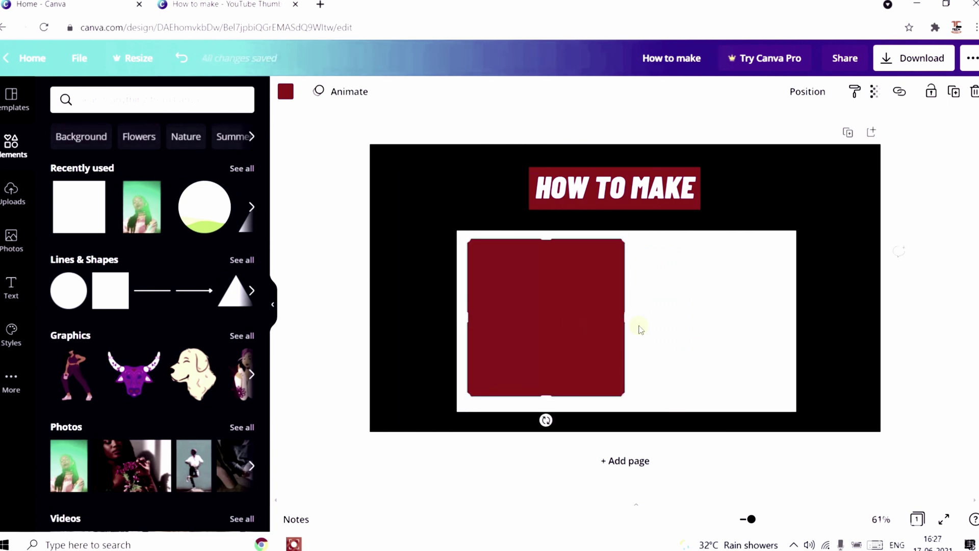
pyautogui.moveTo(660, 305); pyautogui.dragTo(784, 320)
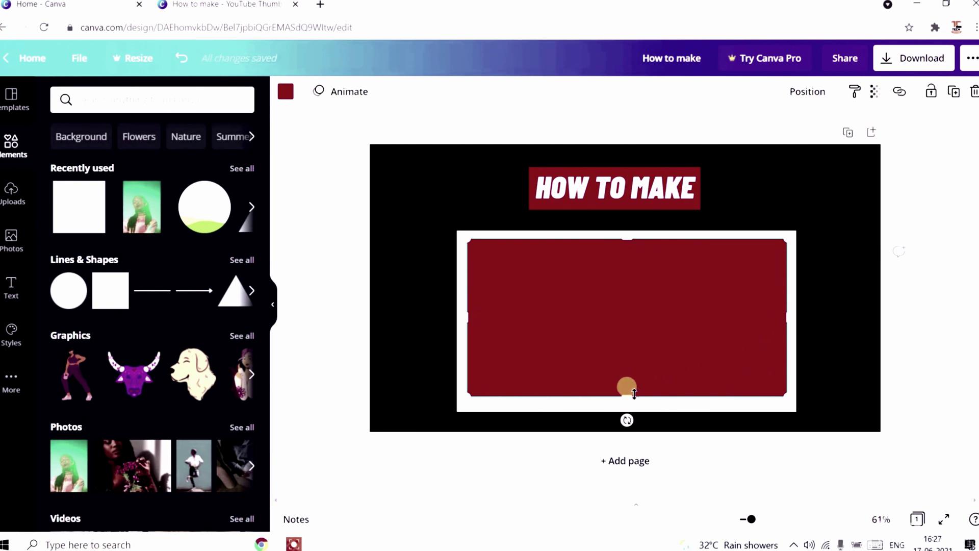
pyautogui.moveTo(629, 392); pyautogui.dragTo(636, 397)
# Step: Colour the new rectangle pale yellow
pyautogui.click(286, 94)
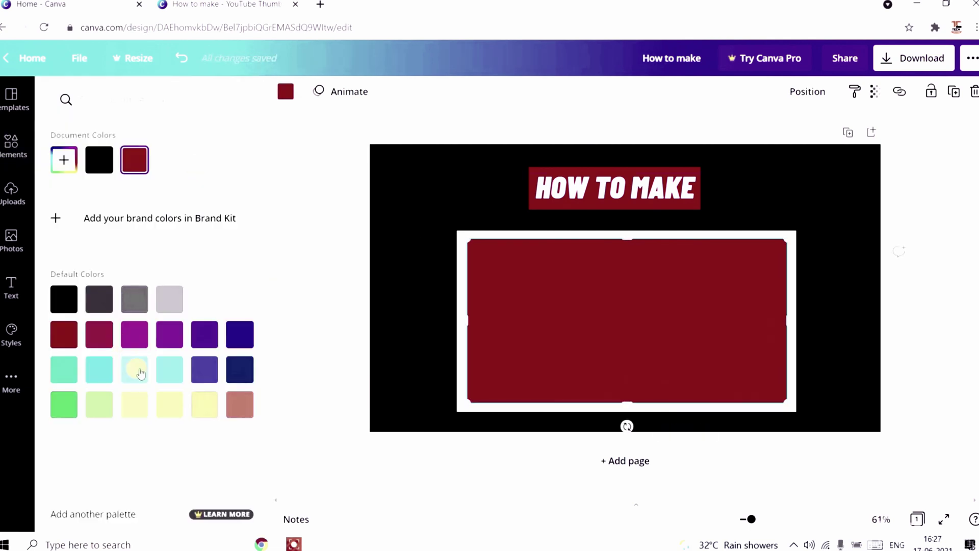
pyautogui.click(169, 417)
pyautogui.click(332, 296)
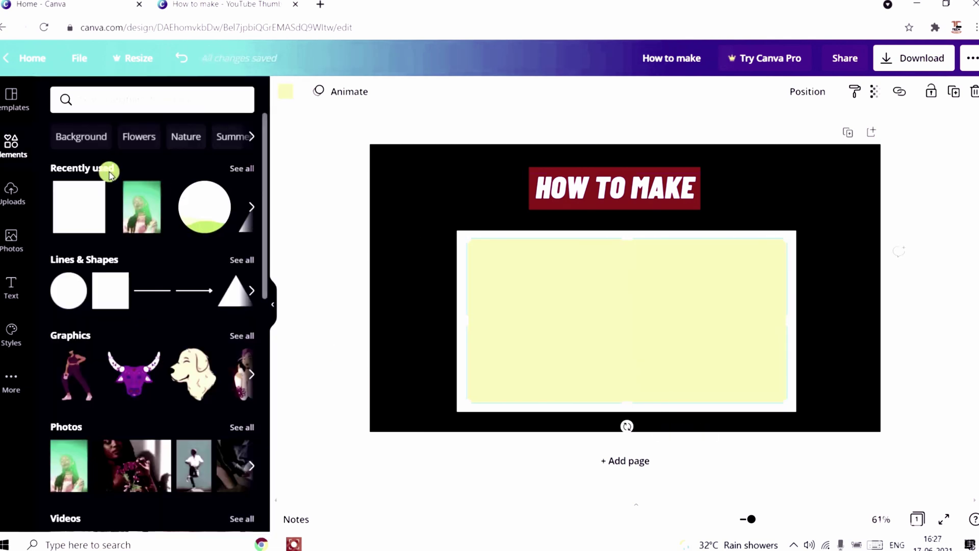
pyautogui.moveTo(184, 228); pyautogui.dragTo(409, 258)
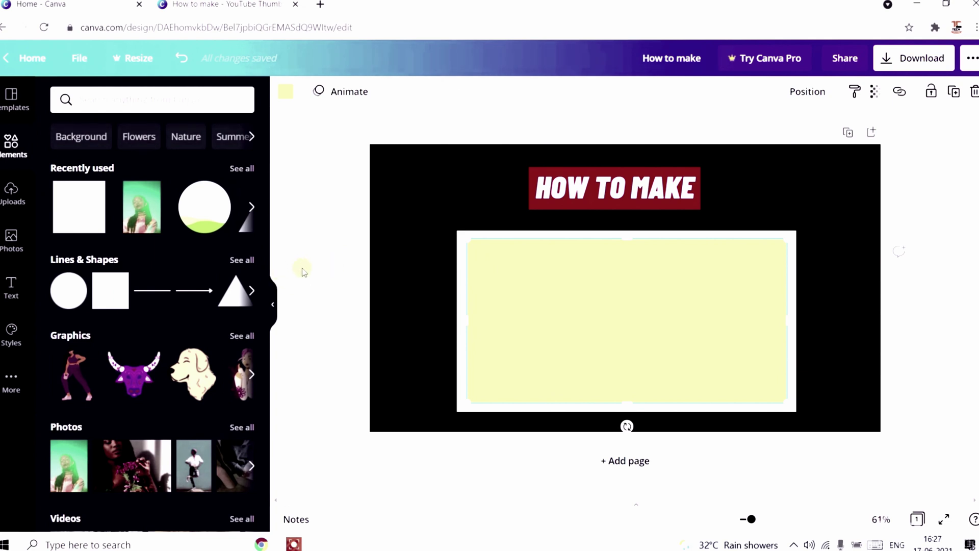
# Step: Place the uploaded YouTube play logo in the yellow box's upper middle, shrunk smaller
pyautogui.click(11, 191)
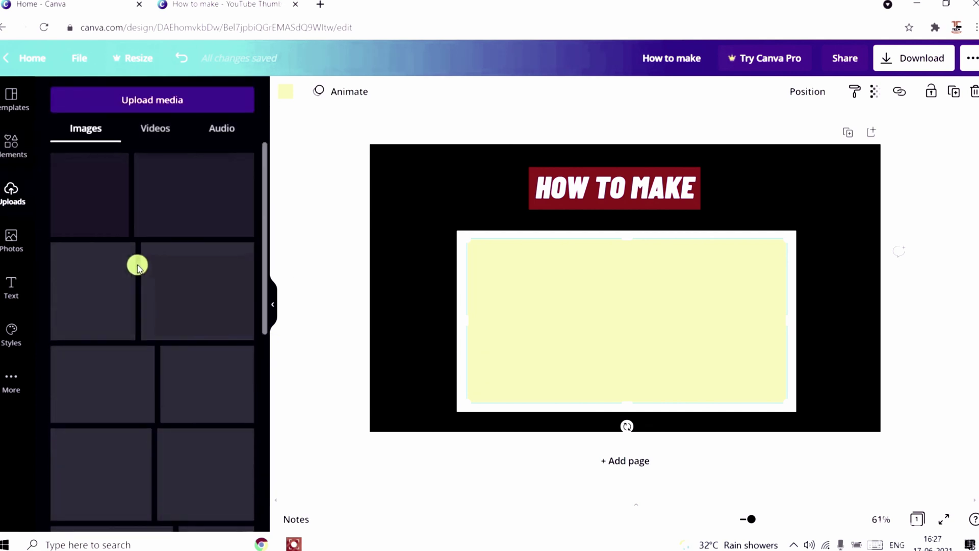
pyautogui.scroll(-2, 138, 267)
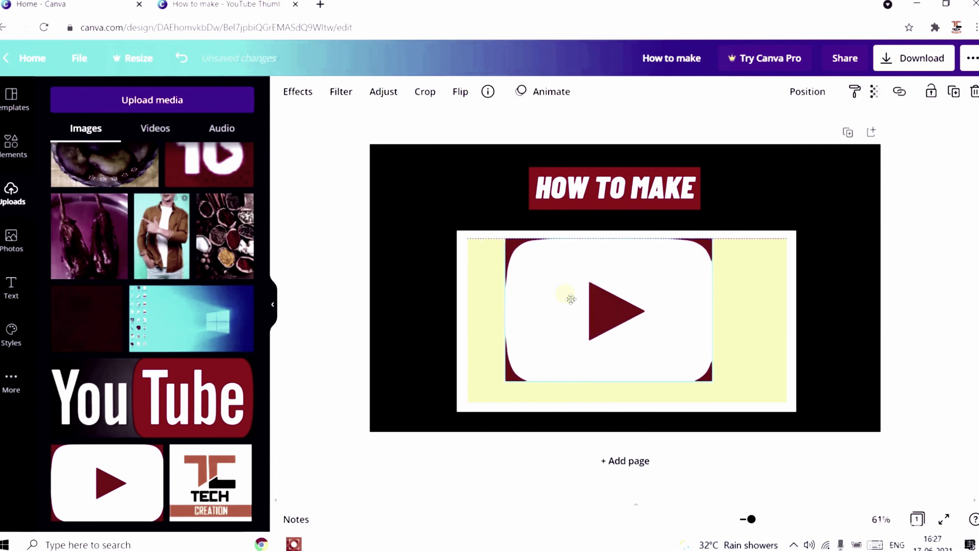
pyautogui.moveTo(113, 478)
pyautogui.mouseDown()
pyautogui.moveTo(595, 302)
pyautogui.moveTo(585, 299)
pyautogui.mouseUp()
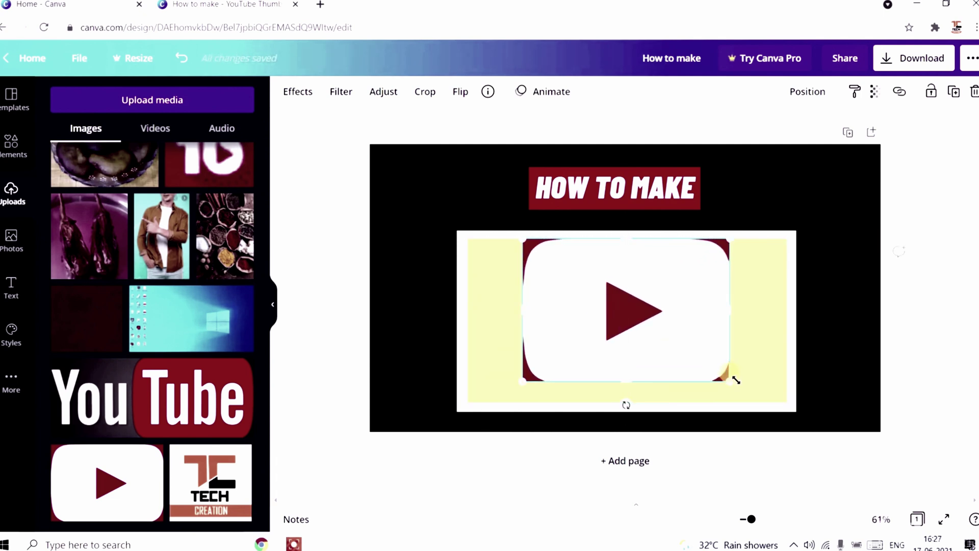
pyautogui.moveTo(520, 381); pyautogui.dragTo(567, 350)
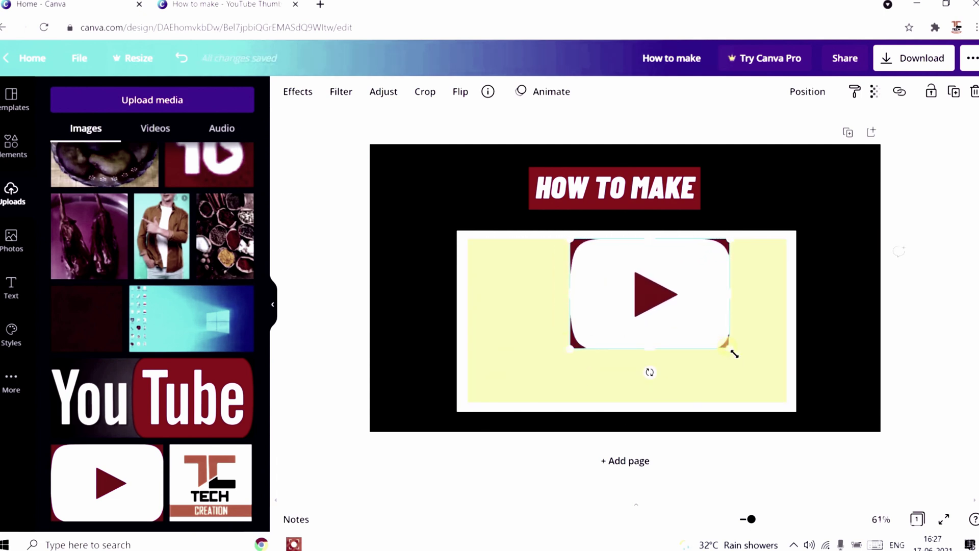
pyautogui.moveTo(734, 353); pyautogui.dragTo(691, 322)
pyautogui.click(899, 355)
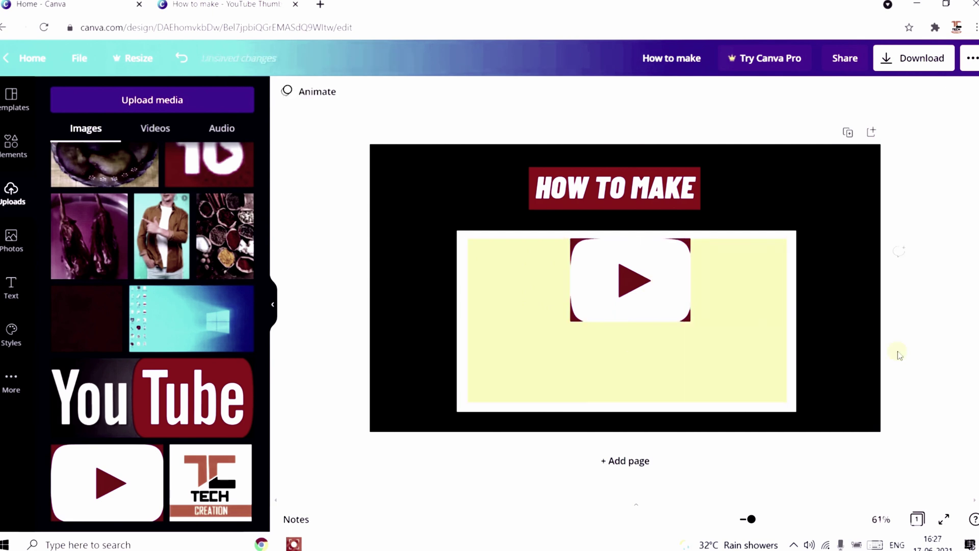
pyautogui.click(11, 287)
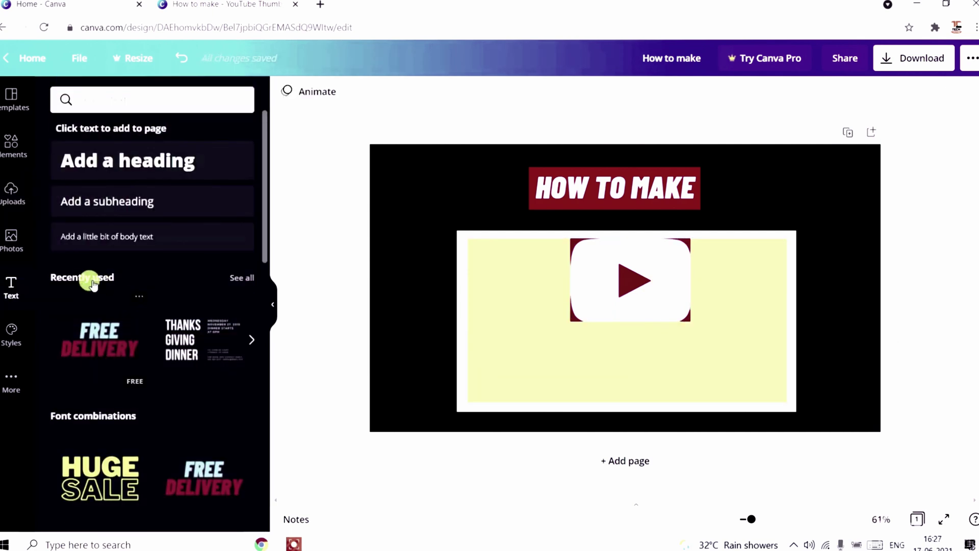
# Step: Add the FREE DELIVERY text combination and retype it as black 'YOUTUBE THUMBNAIL'
pyautogui.click(115, 334)
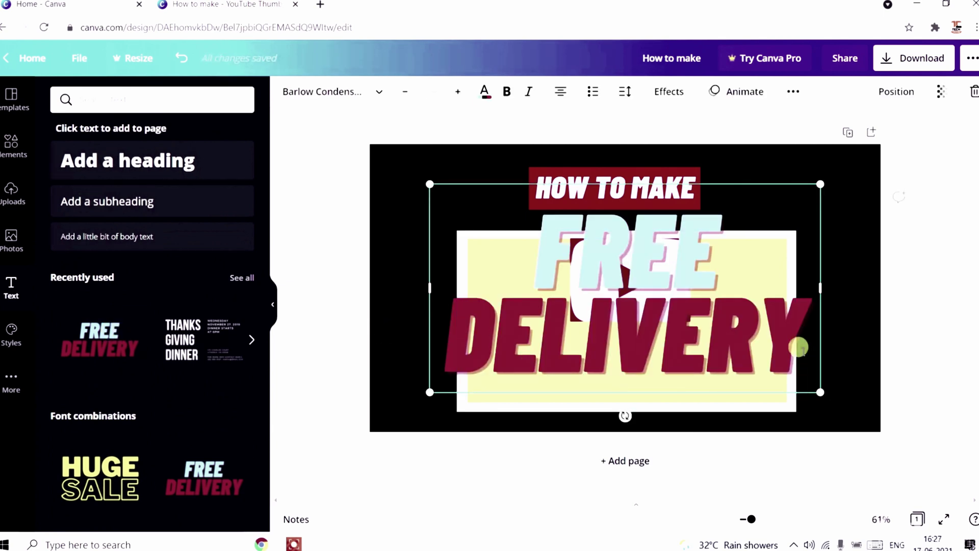
pyautogui.click(798, 348)
pyautogui.press('BackSpace')
pyautogui.press('BackSpace')
pyautogui.press('BackSpace')
pyautogui.press('BackSpace')
pyautogui.press('BackSpace')
pyautogui.press('BackSpace')
pyautogui.press('BackSpace')
pyautogui.press('BackSpace')
pyautogui.press('BackSpace')
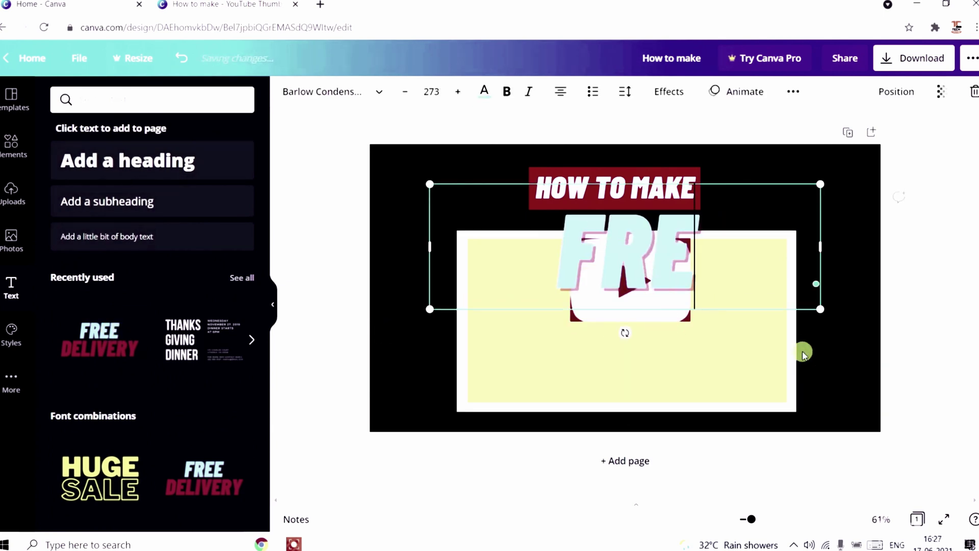
pyautogui.press('BackSpace')
pyautogui.press('BackSpace')
pyautogui.press('BackSpace')
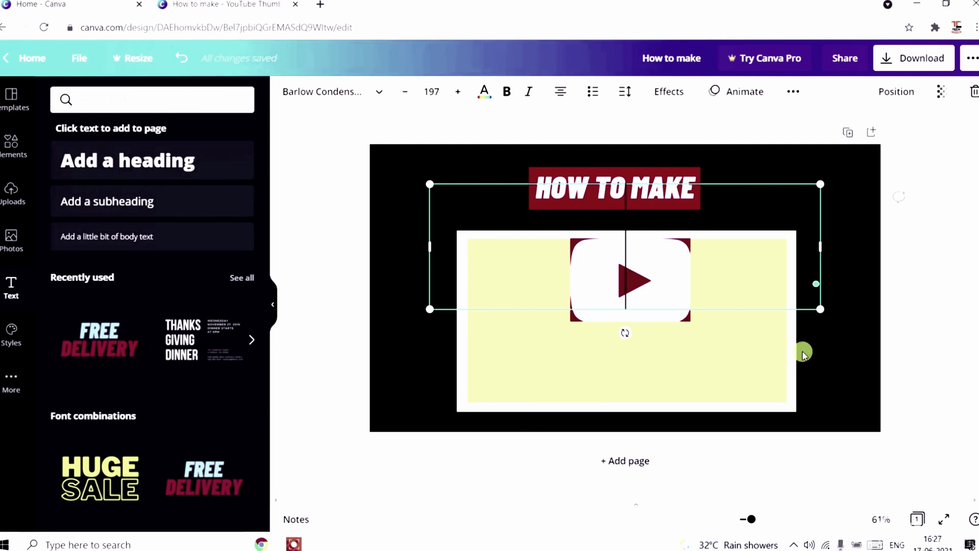
pyautogui.write('YOUTB')
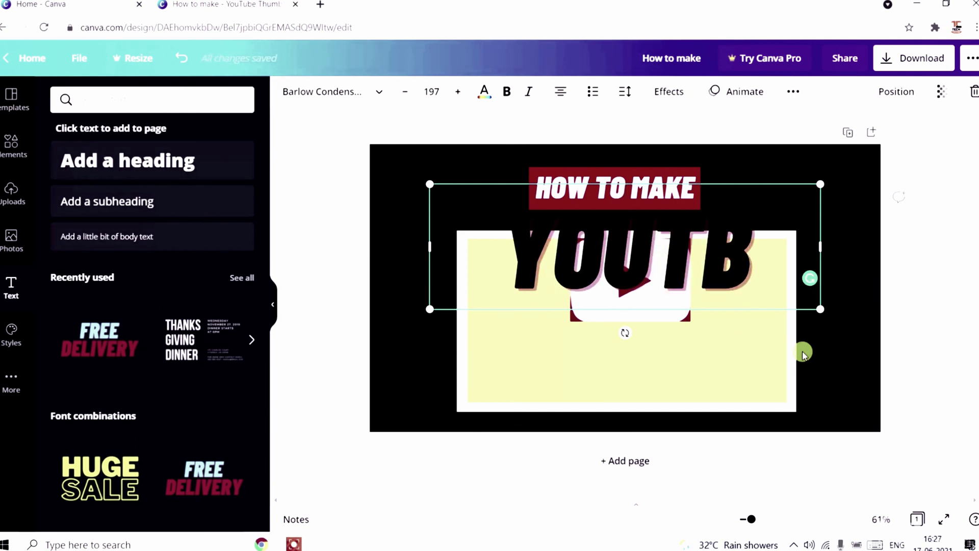
pyautogui.press('BackSpace')
pyautogui.write('UB')
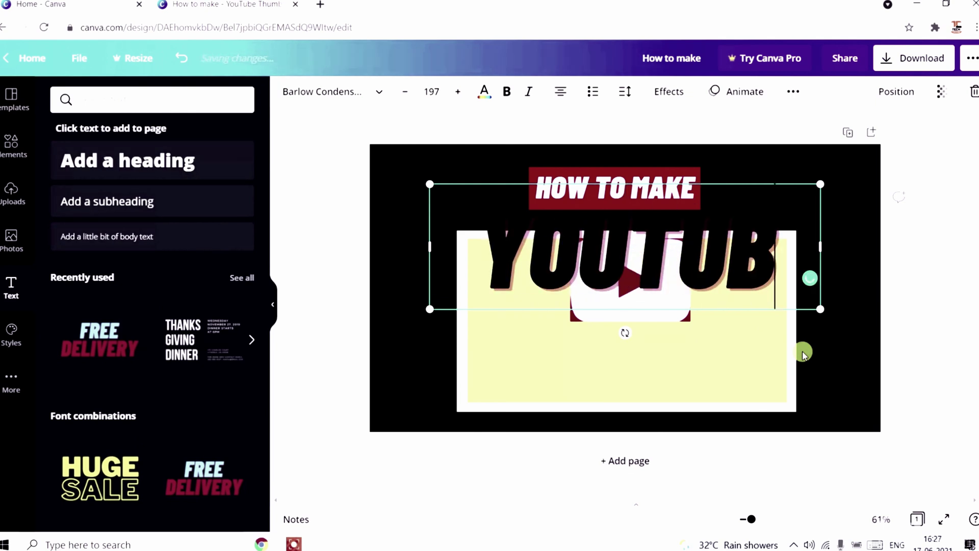
pyautogui.write('E THU')
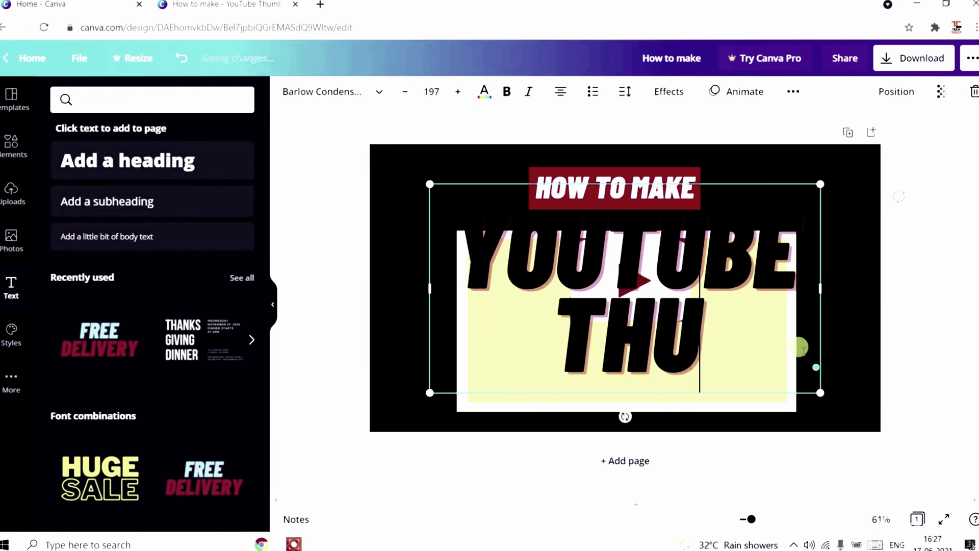
pyautogui.write('MN')
pyautogui.press('BackSpace')
pyautogui.write('BN')
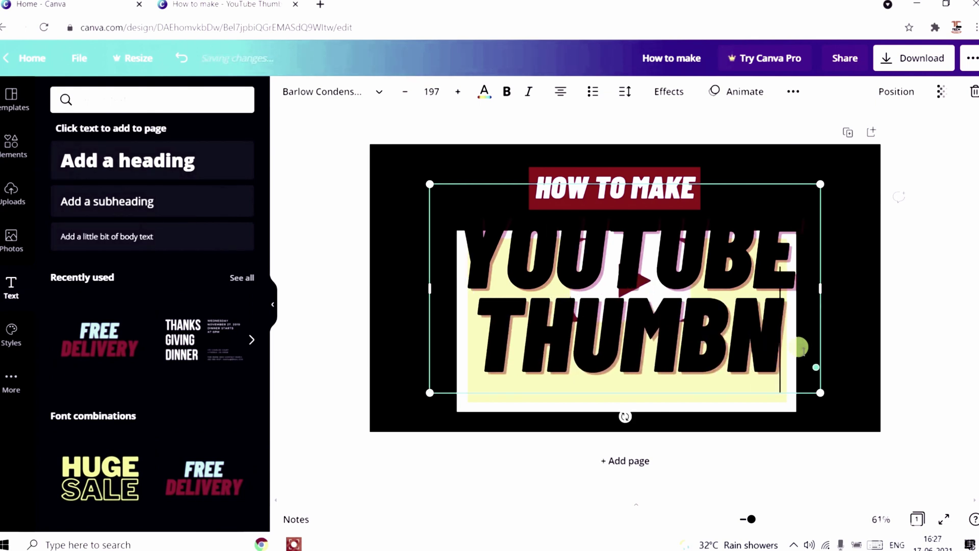
pyautogui.write('AL')
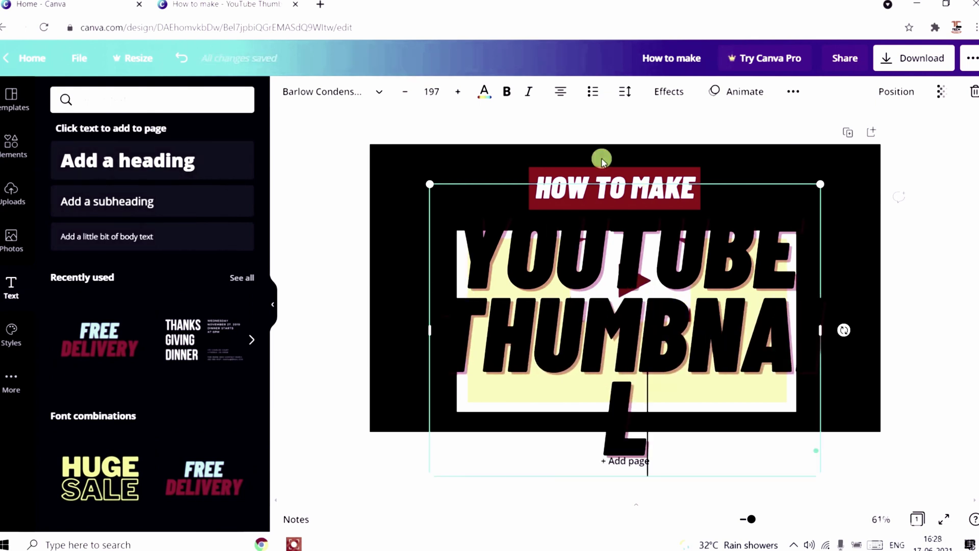
pyautogui.click(484, 93)
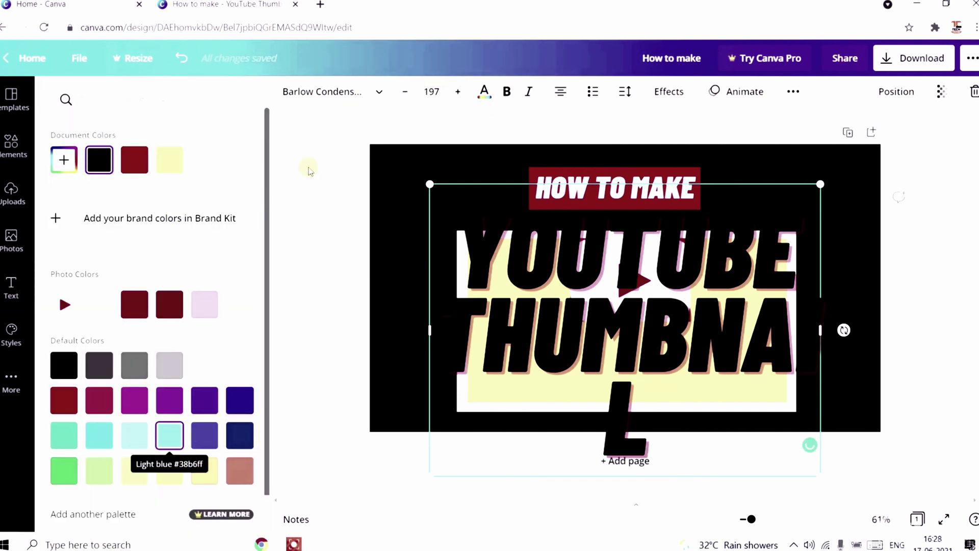
pyautogui.click(433, 93)
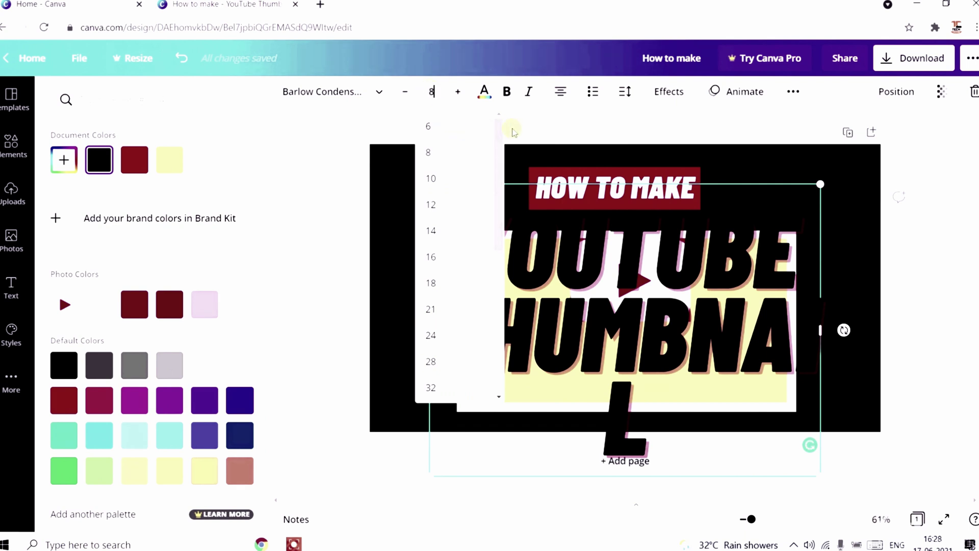
pyautogui.write('0')
# Step: Set the YOUTUBE THUMBNAIL text to size 80 and position it below the play logo
pyautogui.press('Return')
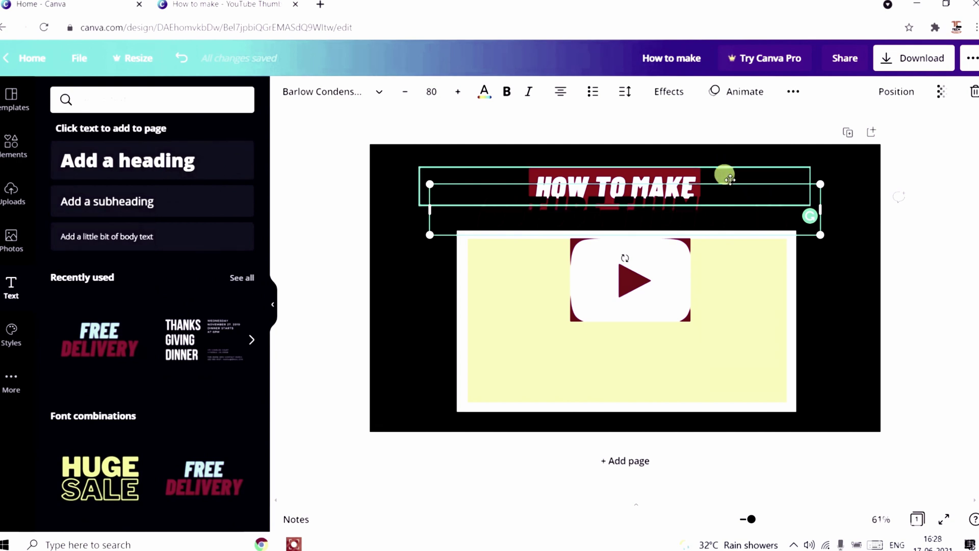
pyautogui.moveTo(724, 190)
pyautogui.mouseDown()
pyautogui.moveTo(720, 330)
pyautogui.moveTo(733, 328)
pyautogui.mouseUp()
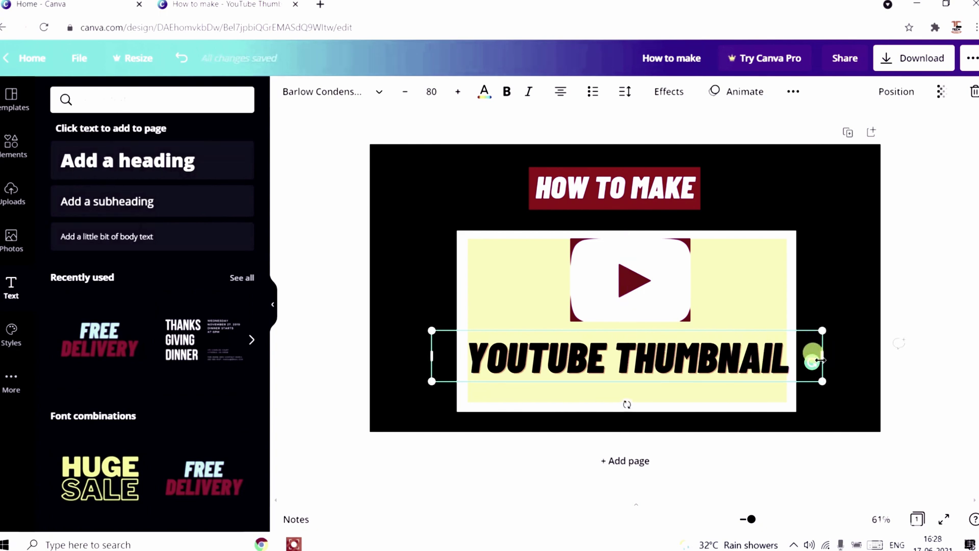
pyautogui.moveTo(817, 358); pyautogui.dragTo(809, 362)
pyautogui.click(727, 375)
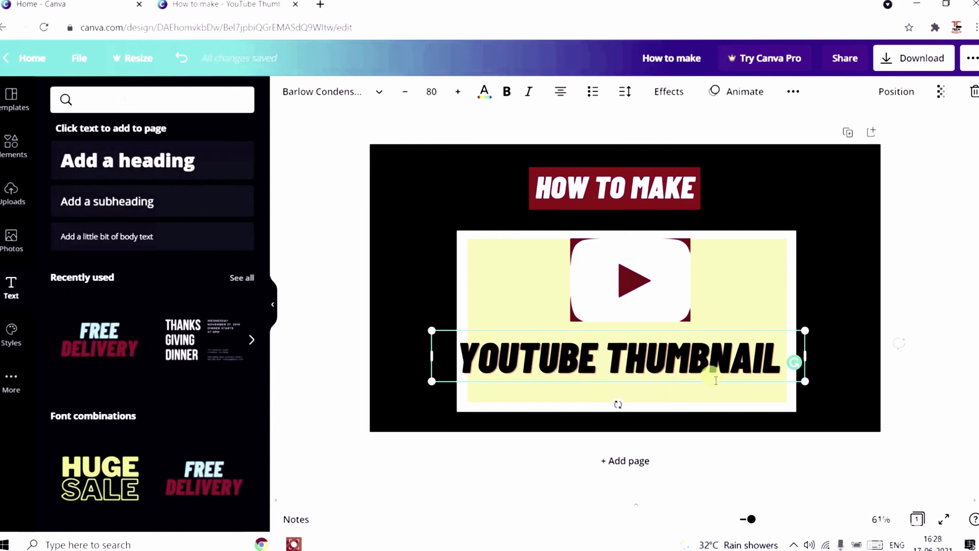
pyautogui.click(922, 369)
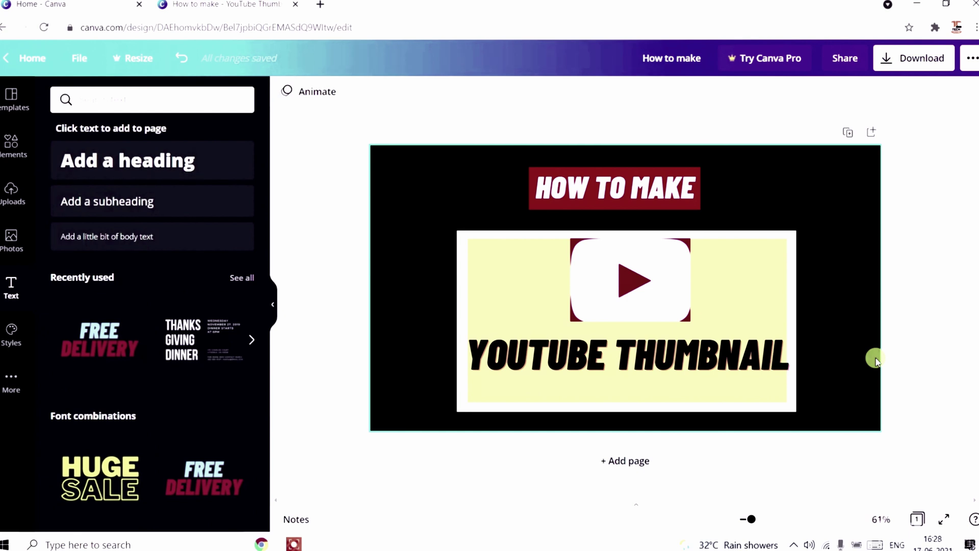
# Step: Download the 'How to make' thumbnail as a PNG file
pyautogui.click(913, 56)
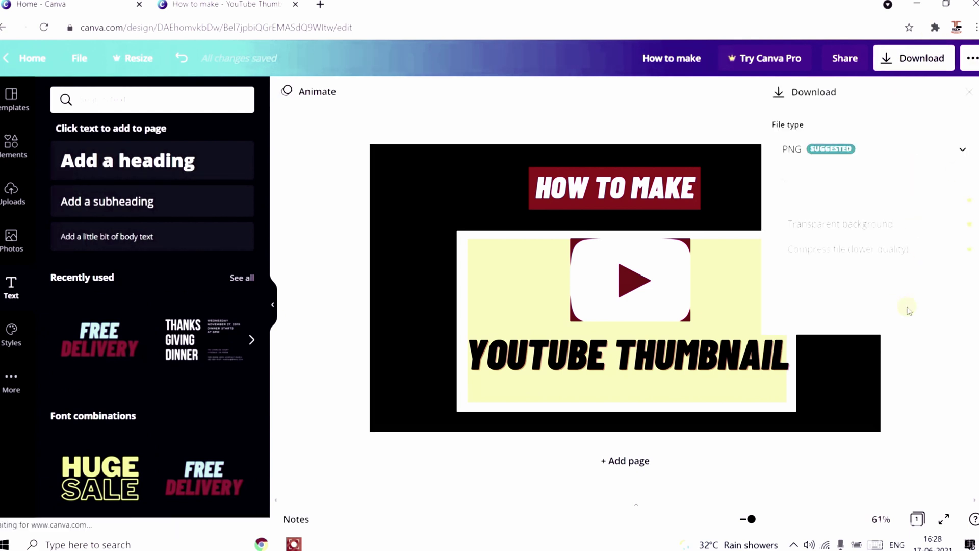
pyautogui.click(888, 279)
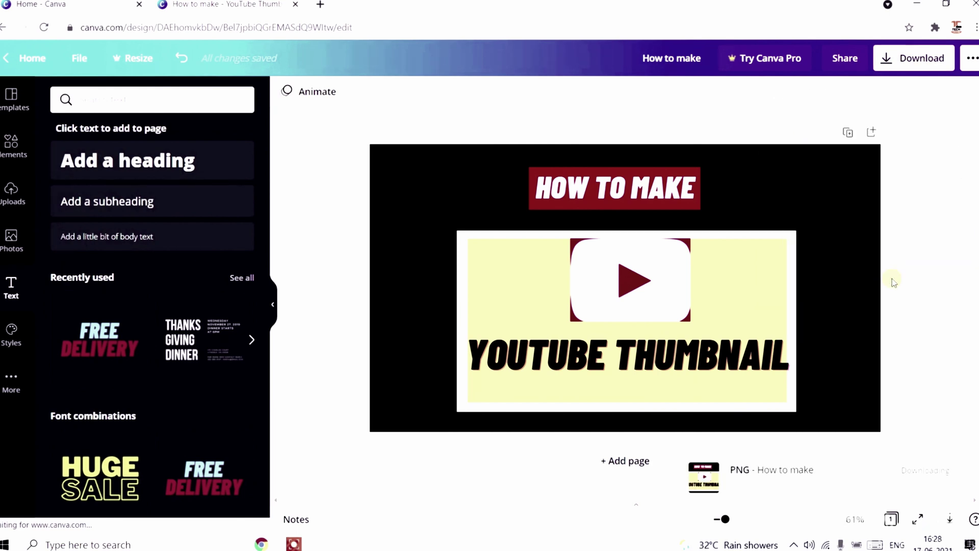